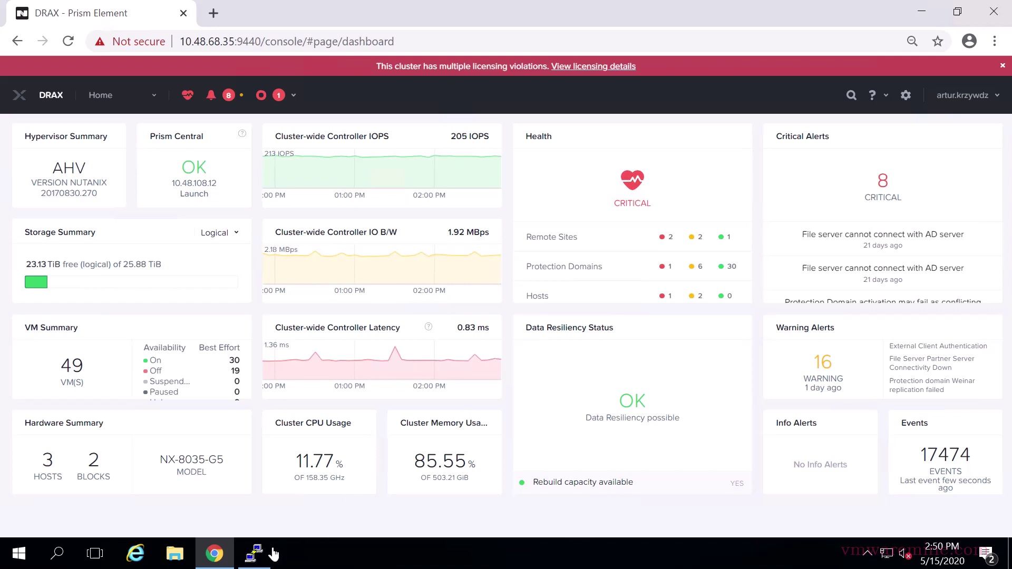
Step: Focus the PuTTY terminal and re-enter the acli shell
{"action": "left_click", "coordinate": [260, 557]}
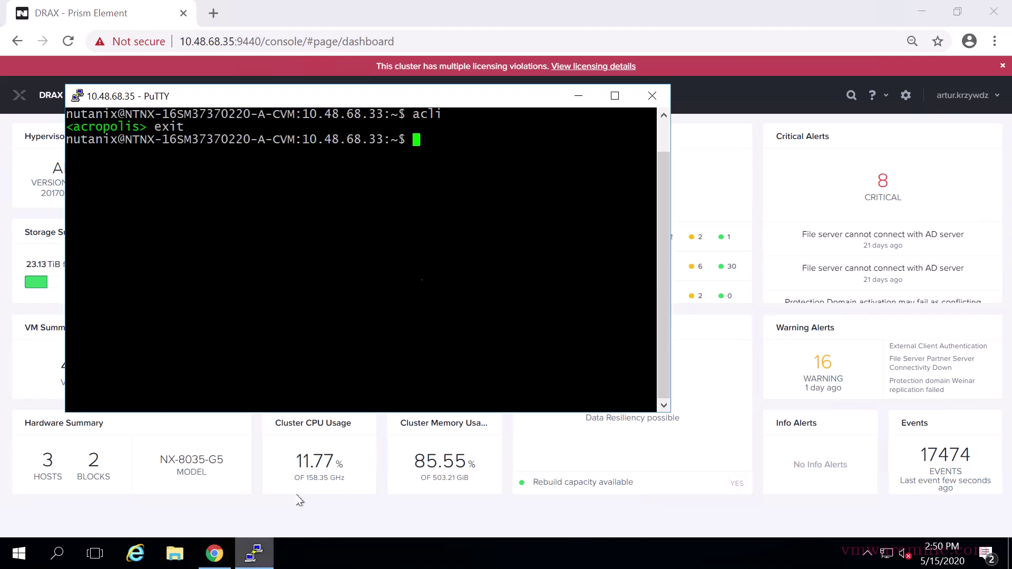
{"action": "double_click", "coordinate": [466, 276]}
{"action": "left_click", "coordinate": [464, 143]}
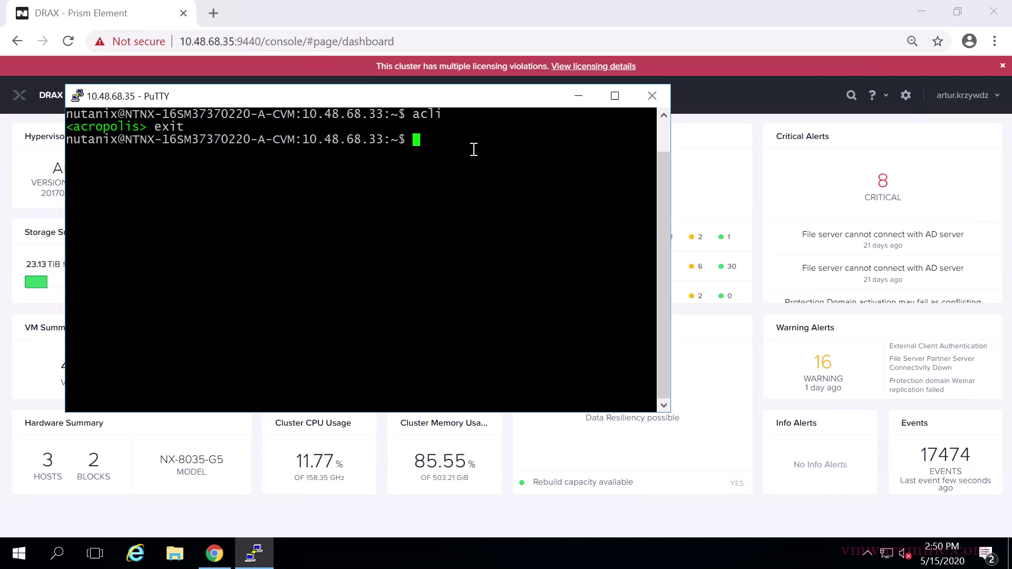
{"action": "key", "text": "Up"}
{"action": "key", "text": "Return"}
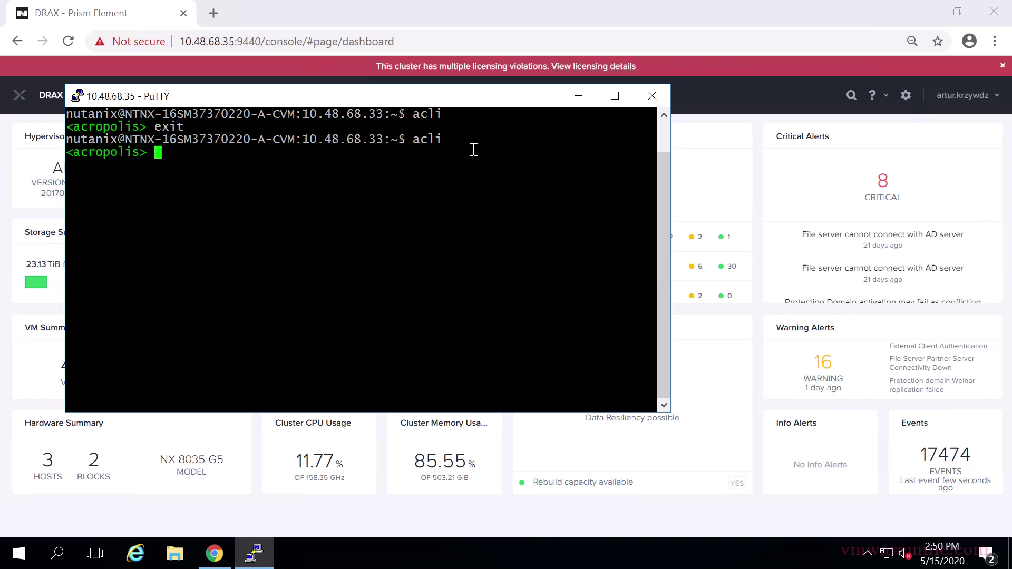
Step: Edit a recalled command into 'vm.get test-win16-01' and run it
{"action": "key", "text": "Return"}
{"action": "key", "text": "Return"}
{"action": "key", "text": "Up"}
{"action": "key", "text": "Up"}
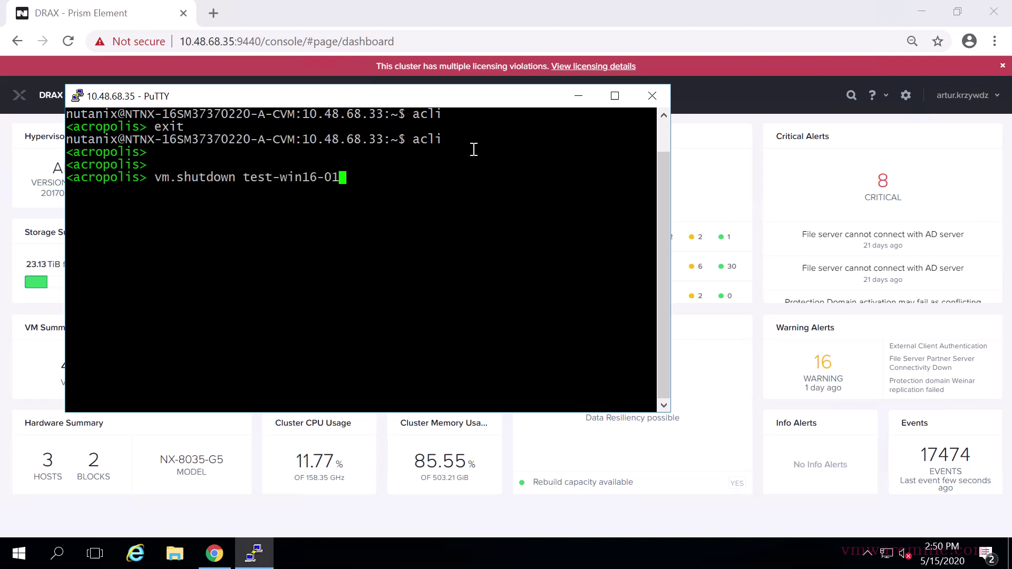
{"action": "key", "text": "Up"}
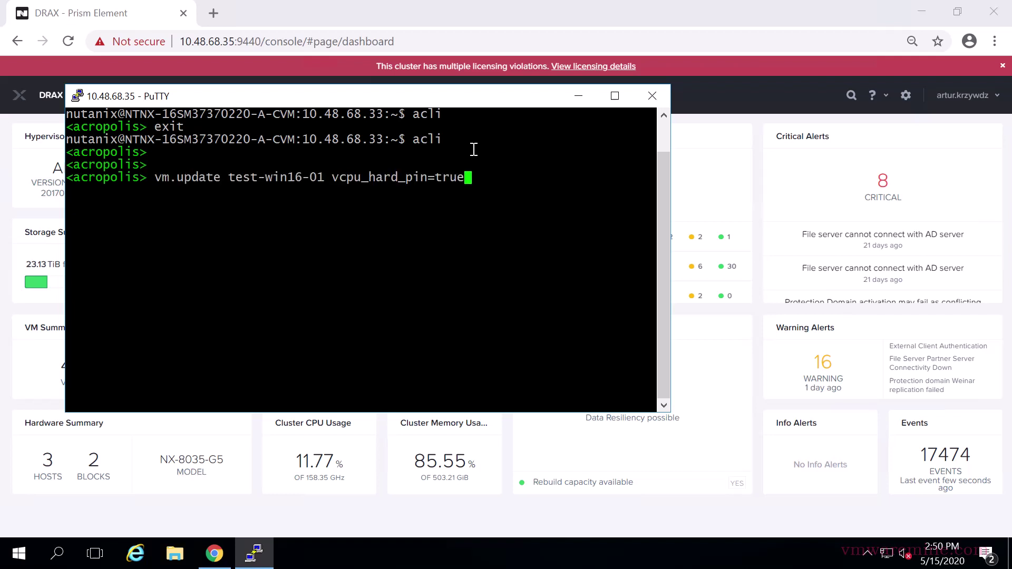
{"action": "key", "text": "Up"}
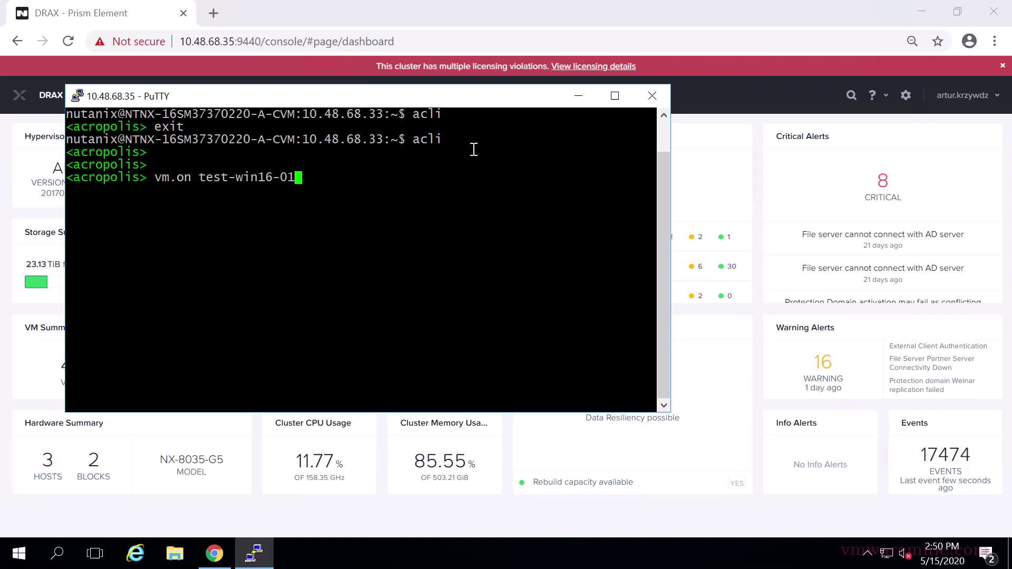
{"action": "key", "text": "Left"}
{"action": "key", "text": "Left"}
{"action": "key", "text": "Left"}
{"action": "key", "text": "Left"}
{"action": "key", "text": "Left"}
{"action": "key", "text": "BackSpace"}
{"action": "key", "text": "BackSpace"}
{"action": "type", "text": "get"}
{"action": "key", "text": "Return"}
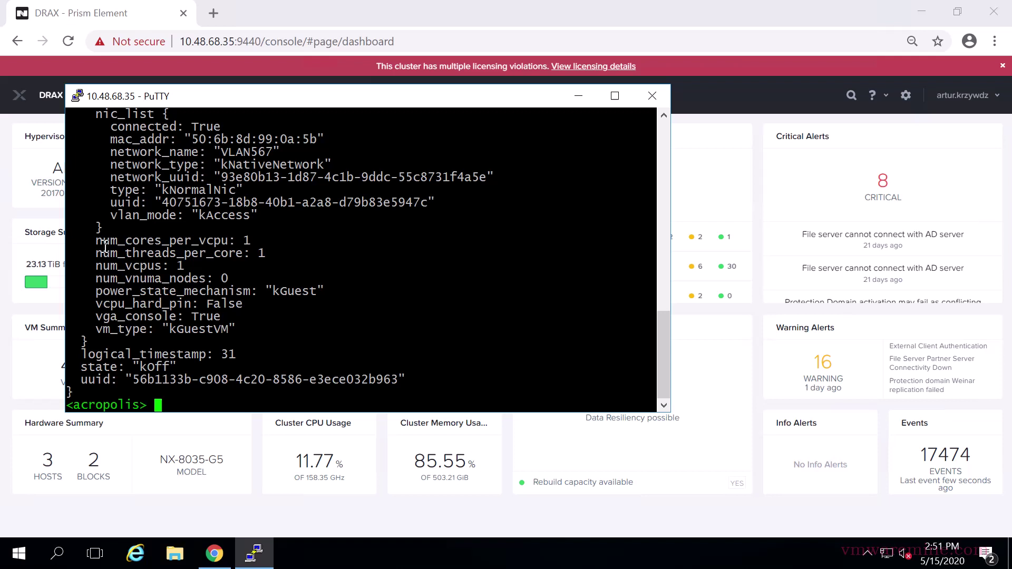
{"action": "left_click_drag", "start_coordinate": [97, 304], "coordinate": [243, 309]}
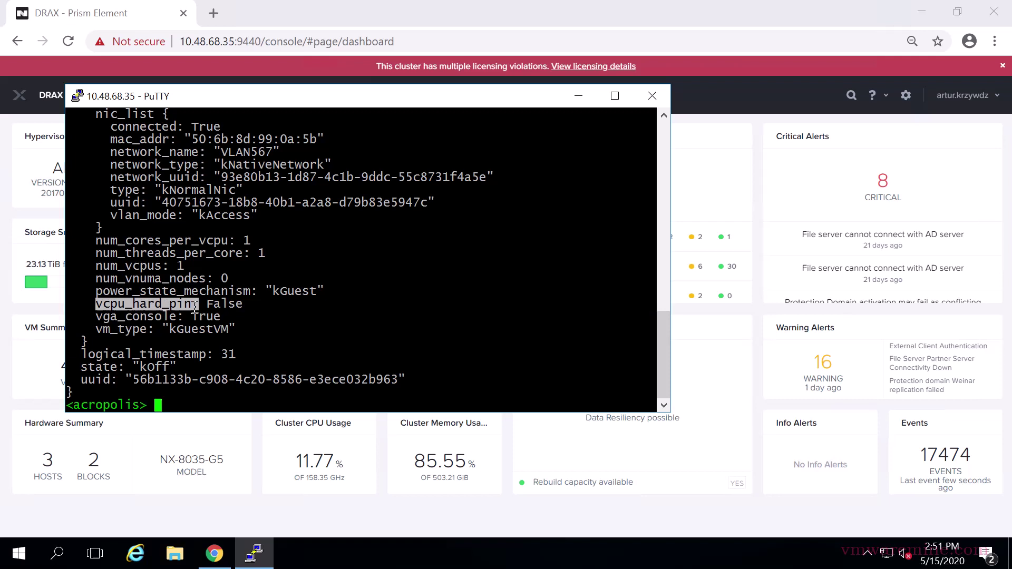
{"action": "left_click", "coordinate": [257, 308]}
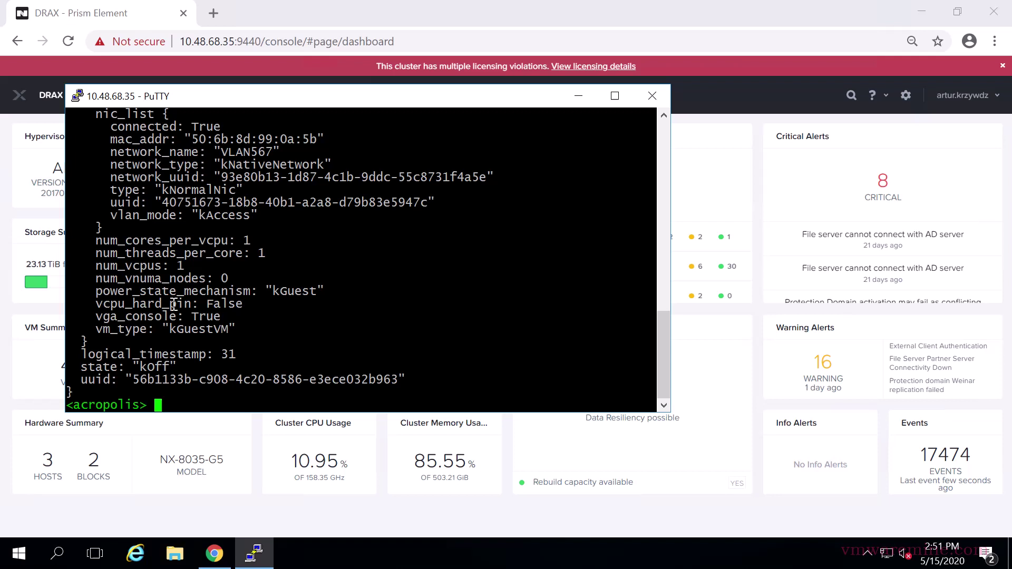
{"action": "left_click_drag", "start_coordinate": [97, 305], "coordinate": [190, 311]}
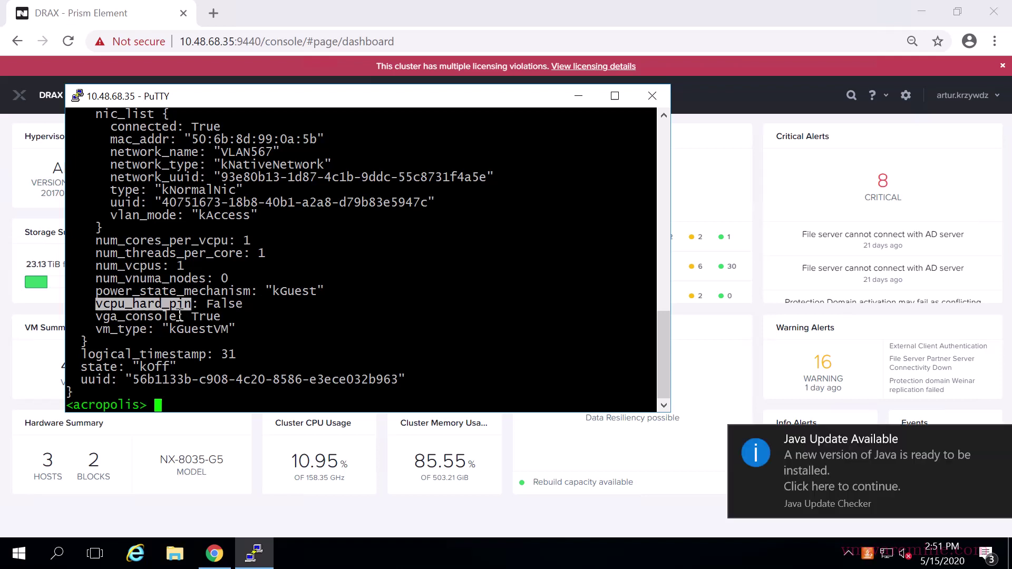
{"action": "left_click", "coordinate": [1000, 440]}
{"action": "left_click", "coordinate": [241, 326]}
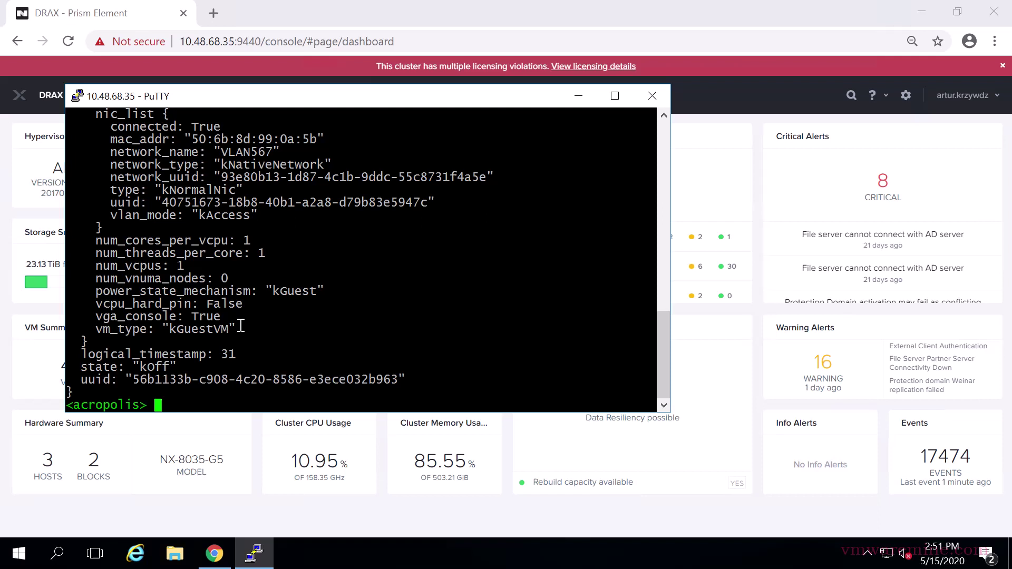
{"action": "type", "text": "vm.get test-win16-01"}
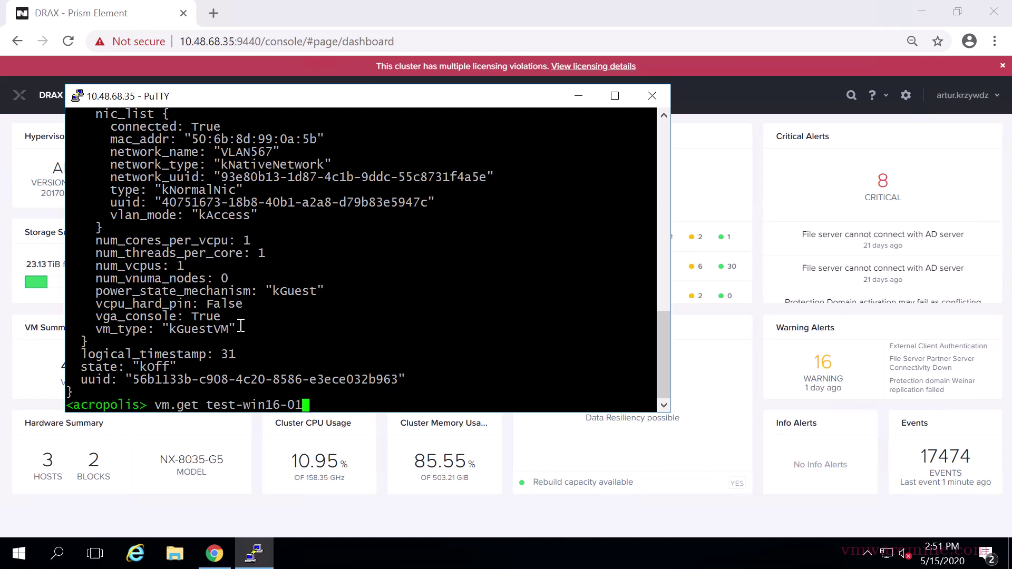
Step: Run 'vm.update test-win16-01 vcpu_hard_pin=true', then 'vm.get test-win16-01' to verify
{"action": "key", "text": "Up"}
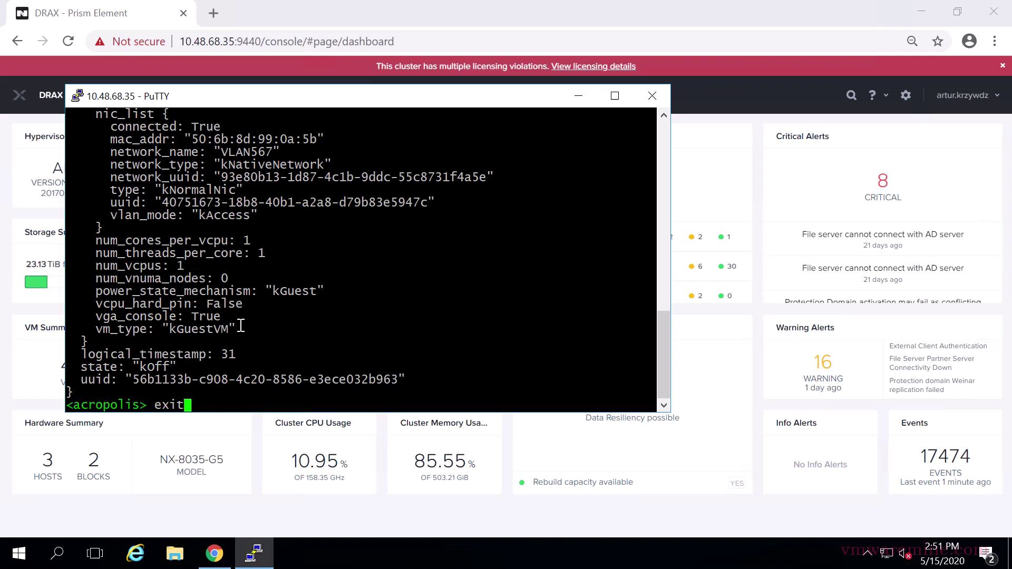
{"action": "key", "text": "Up"}
{"action": "key", "text": "Up"}
{"action": "key", "text": "Up"}
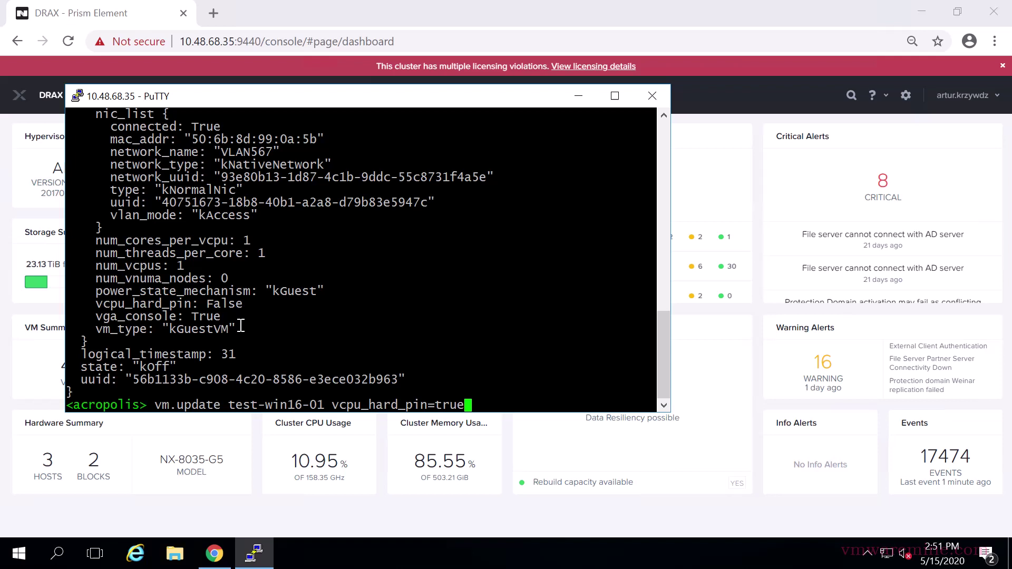
{"action": "key", "text": "Return"}
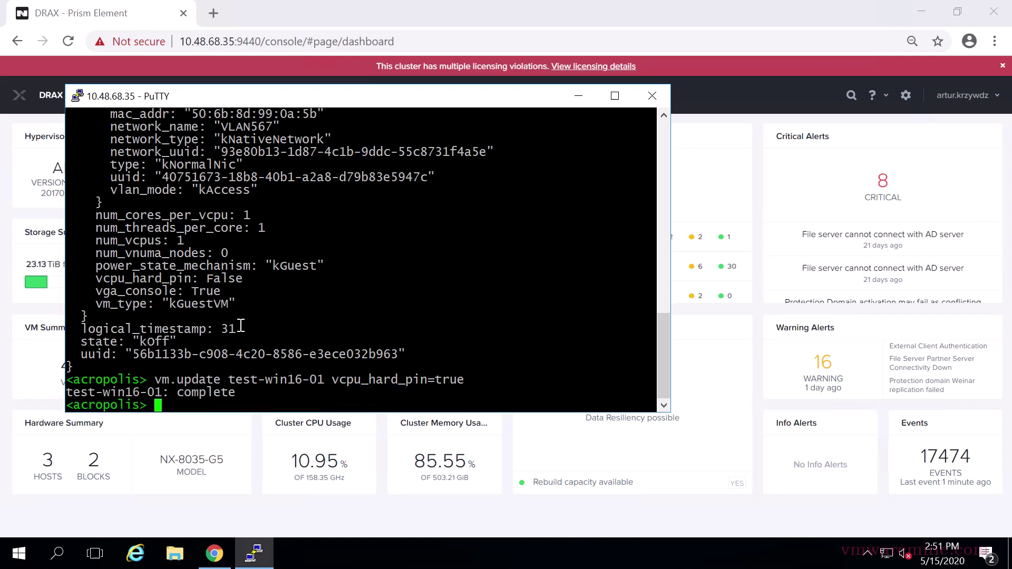
{"action": "key", "text": "Up"}
{"action": "key", "text": "Up"}
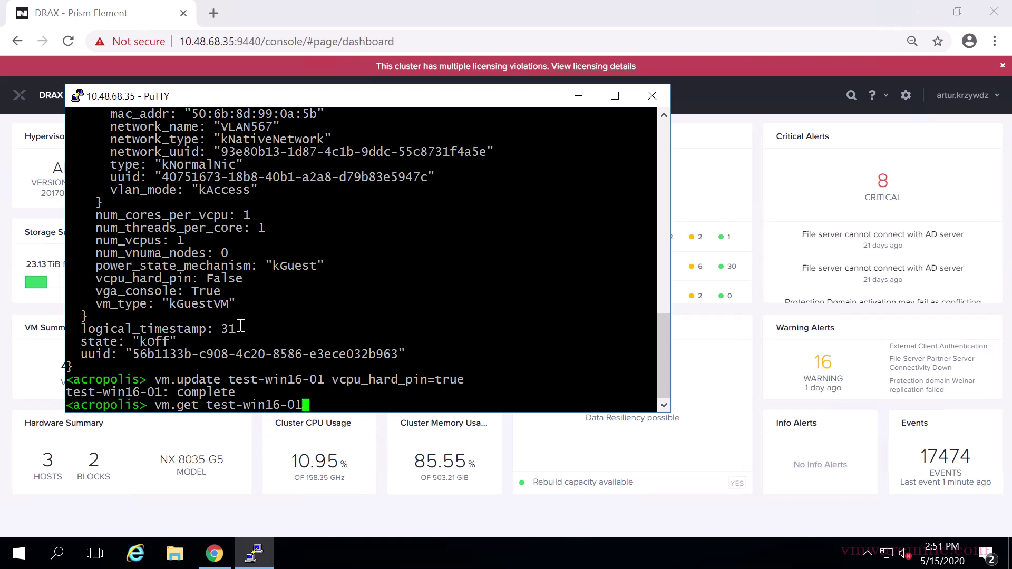
{"action": "key", "text": "Return"}
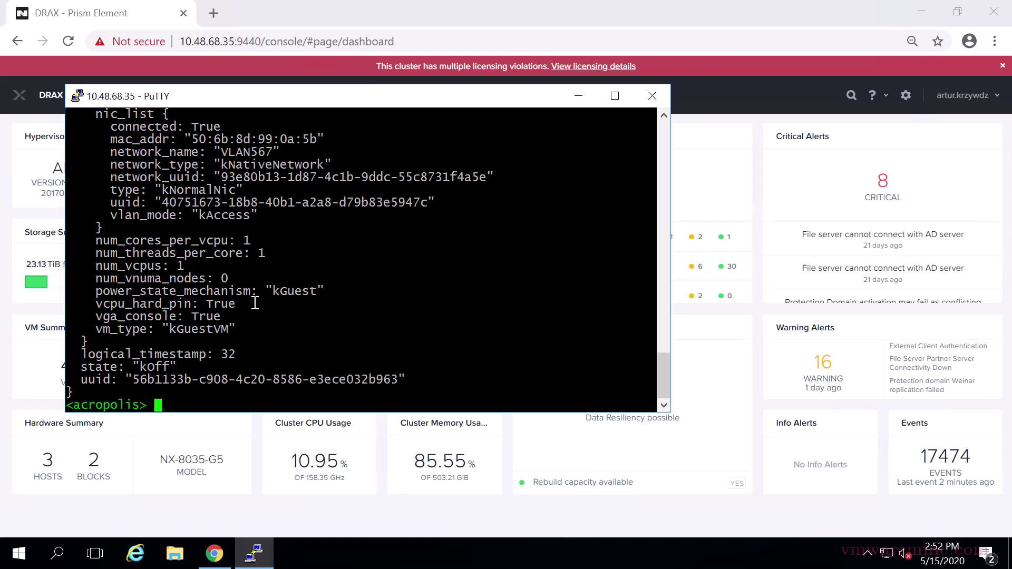
{"action": "type", "text": "vm.get test-win16-01"}
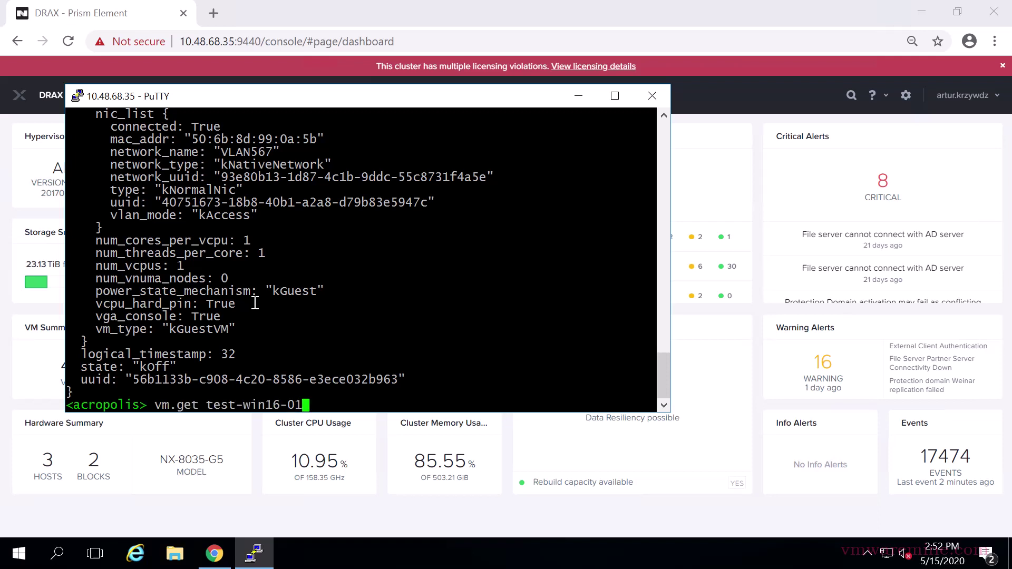
Step: Run 'vm.update test-win16-01 vcpu_hard_pin=false' from the recalled update command
{"action": "key", "text": "Up"}
{"action": "key", "text": "BackSpace"}
{"action": "key", "text": "BackSpace"}
{"action": "key", "text": "BackSpace"}
{"action": "key", "text": "BackSpace"}
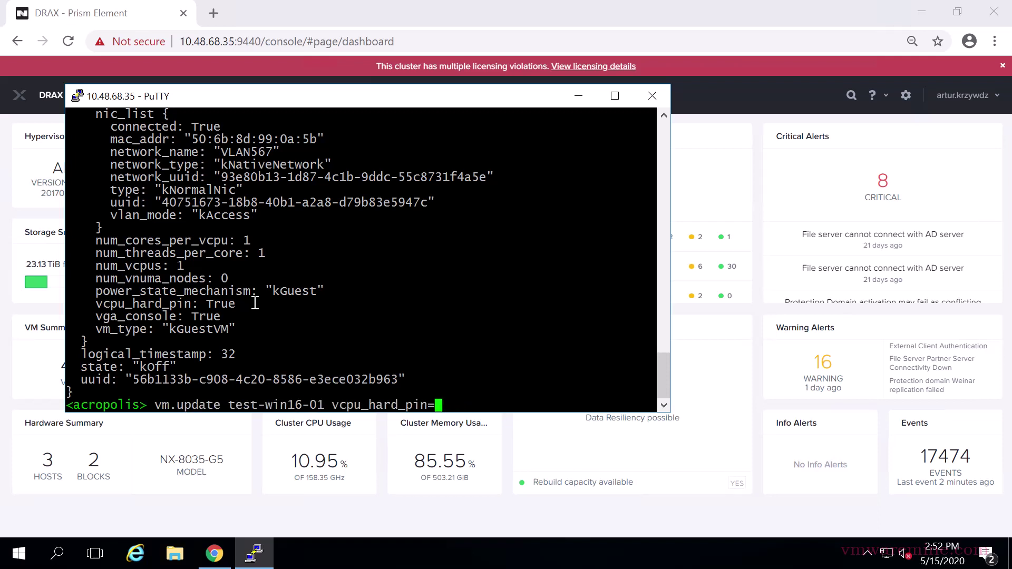
{"action": "type", "text": "f"}
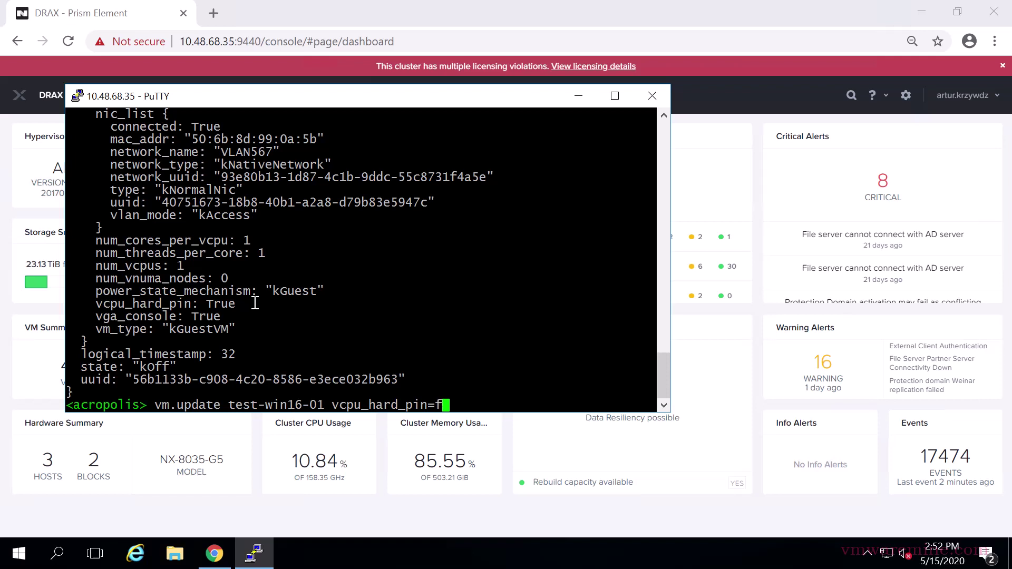
{"action": "type", "text": "alse"}
{"action": "key", "text": "Return"}
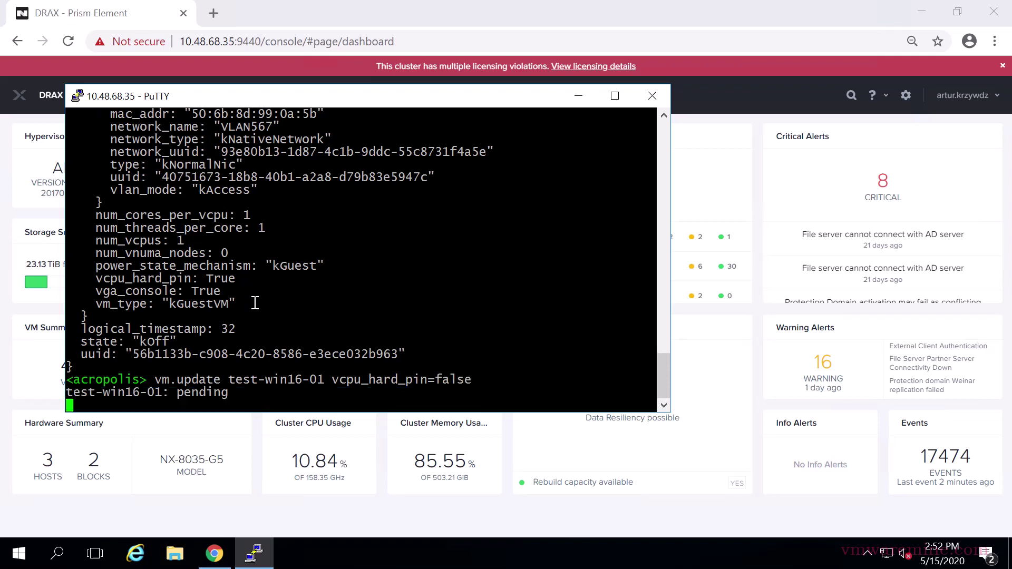
Step: Re-run 'vm.get test-win16-01' and highlight the vcpu_hard_pin False line
{"action": "key", "text": "Up"}
{"action": "key", "text": "Up"}
{"action": "key", "text": "Return"}
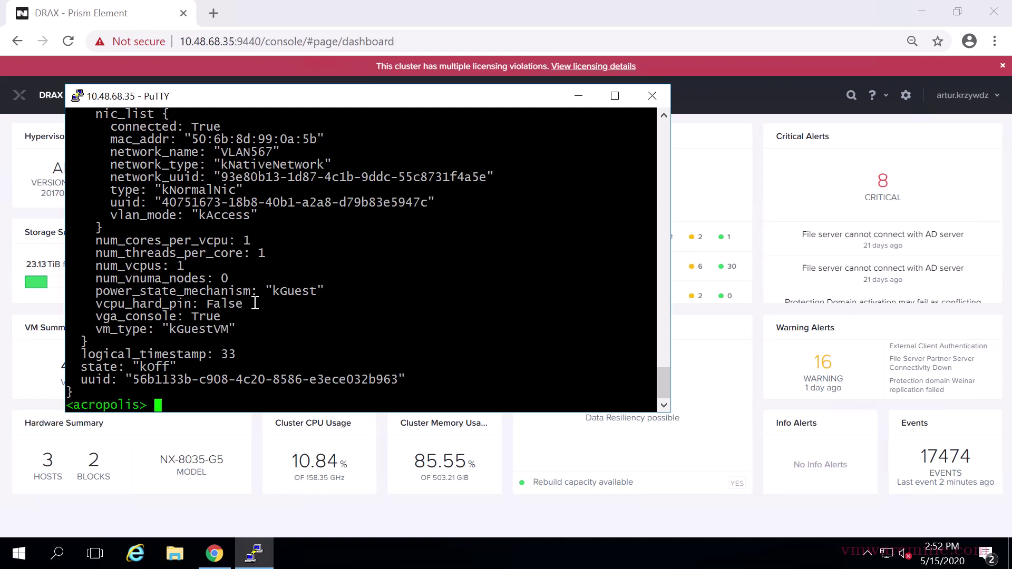
{"action": "mouse_move", "coordinate": [251, 304]}
{"action": "left_mouse_down"}
{"action": "mouse_move", "coordinate": [126, 298]}
{"action": "mouse_move", "coordinate": [171, 310]}
{"action": "left_mouse_up"}
{"action": "left_click", "coordinate": [179, 297]}
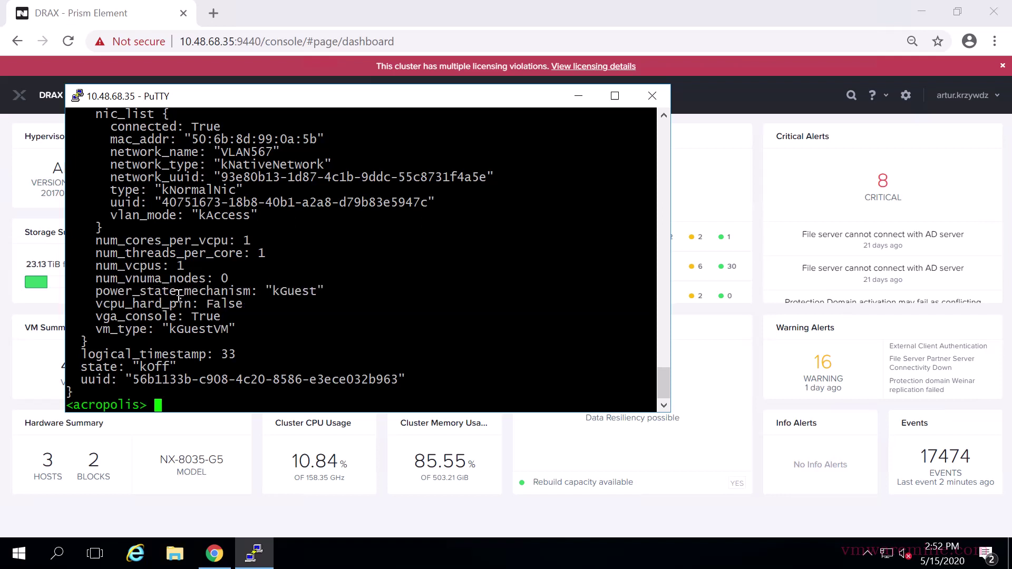